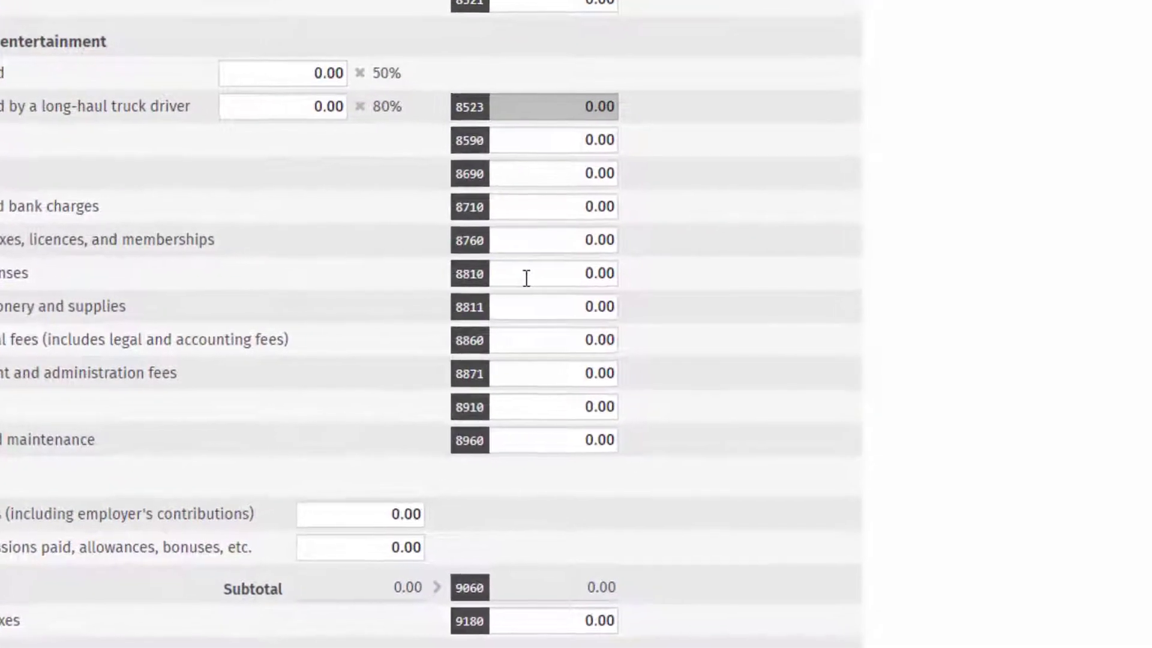
Bring up the right-click menu on the Office expenses amount (8810) to add a spreadsheet
{"action": "right_click", "coordinate": [524, 276]}
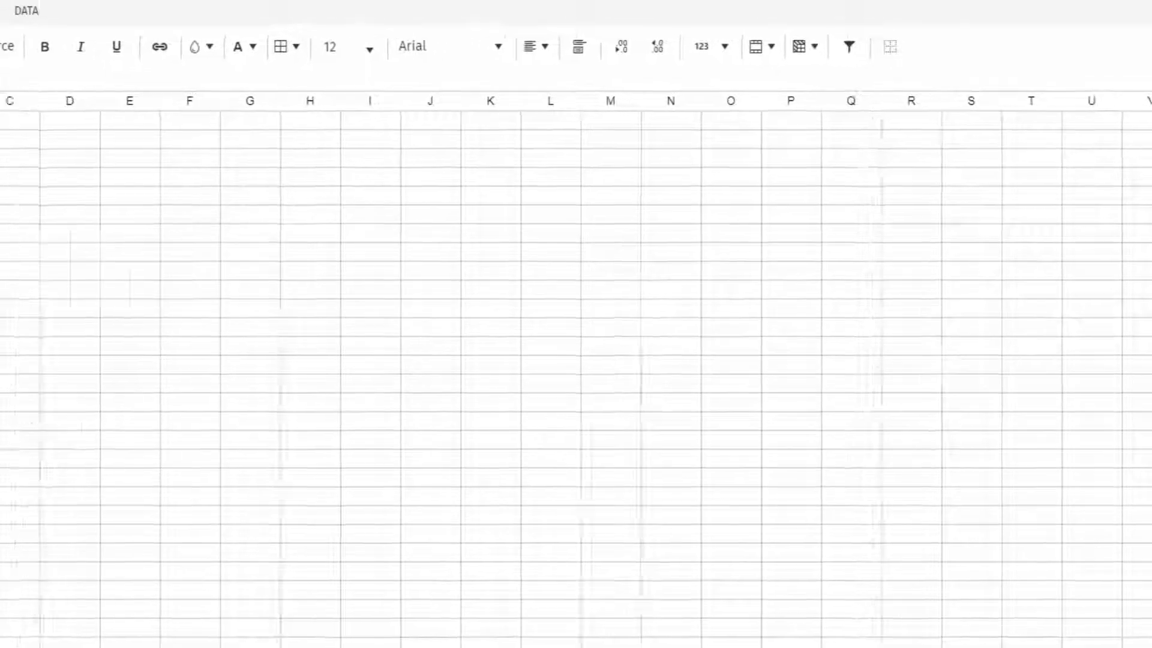
{"action": "type", "text": "pncils"}
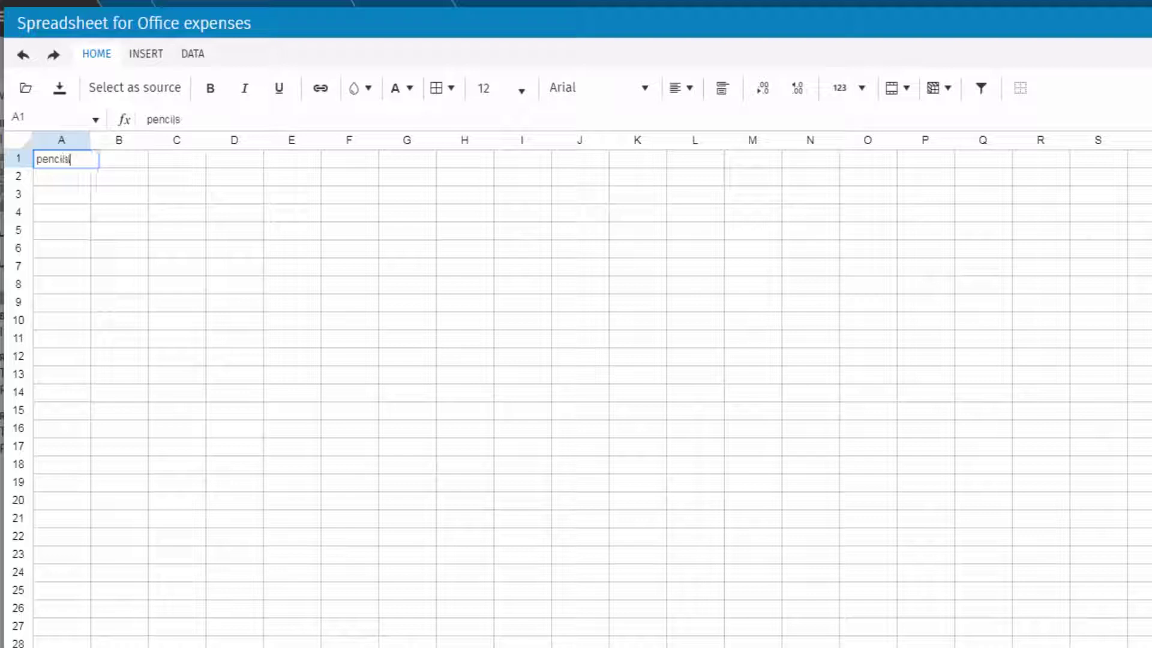
Enter pencils 25 and pens 35 in rows 1 and 2
{"action": "key", "text": "Tab"}
{"action": "type", "text": "5"}
{"action": "key", "text": "Return"}
{"action": "type", "text": "p"}
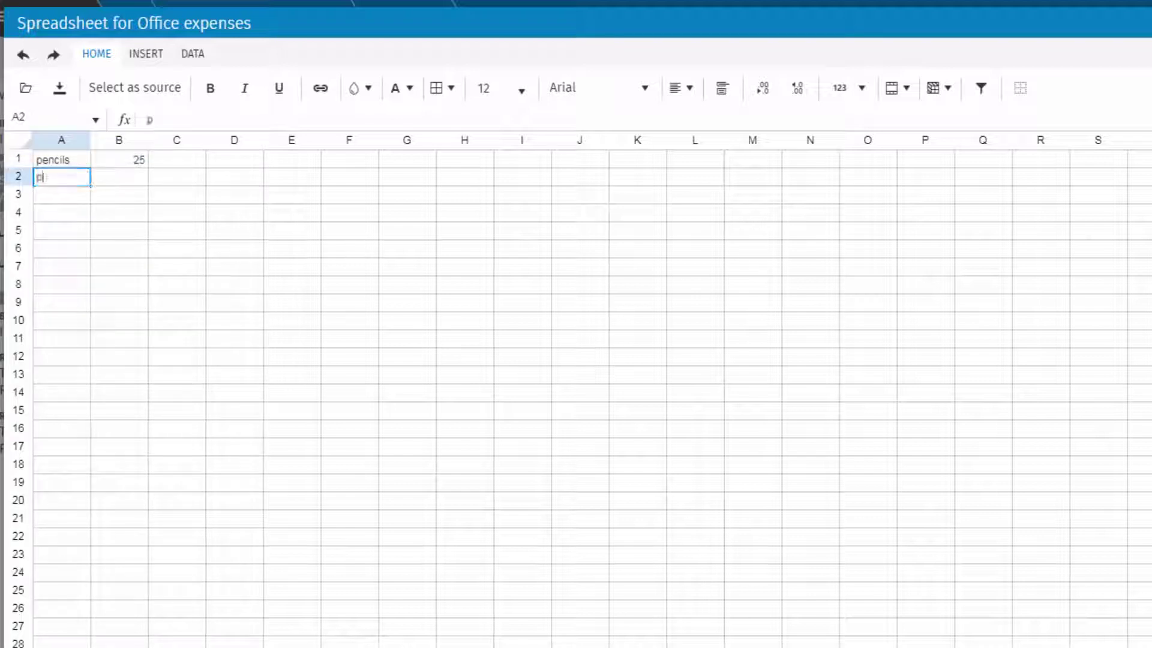
{"action": "type", "text": "ens"}
{"action": "key", "text": "Tab"}
{"action": "type", "text": "35"}
{"action": "key", "text": "Return"}
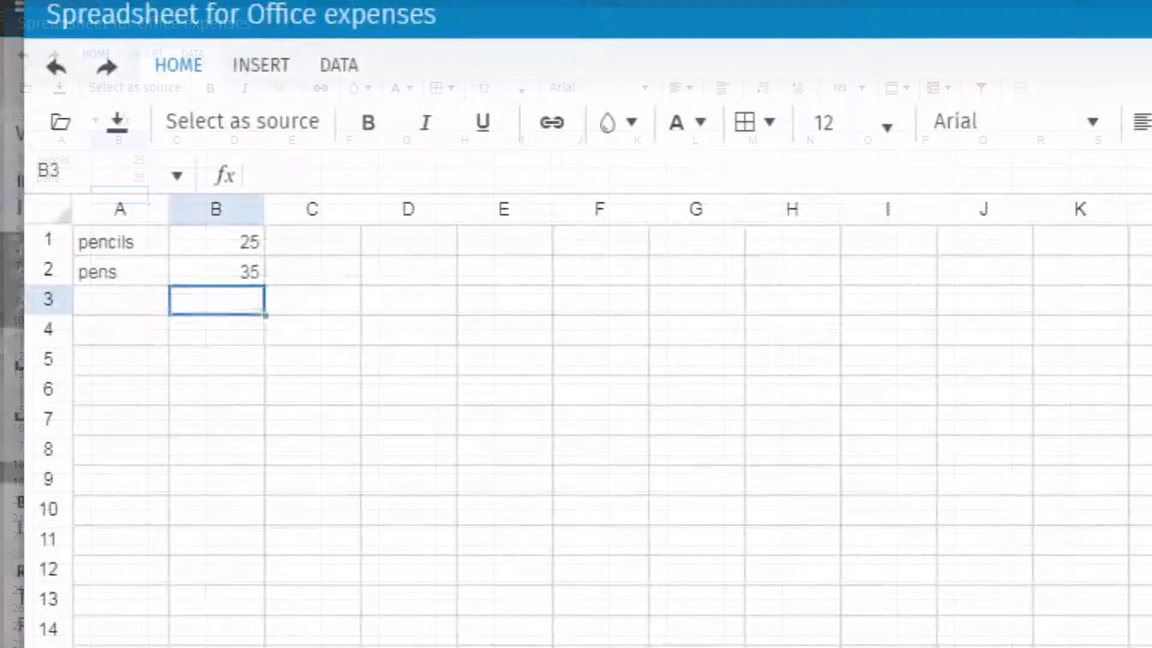
{"action": "type", "text": "=SUM("}
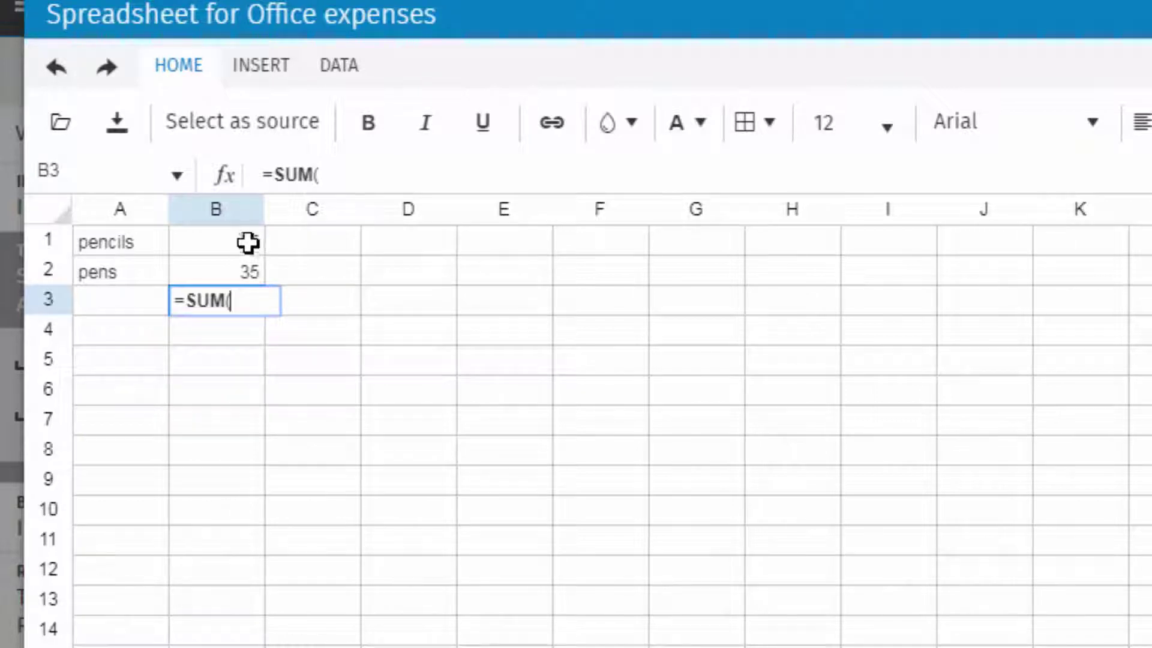
Total B1:B2 with a SUM formula in B3, giving 60
{"action": "left_click_drag", "start_coordinate": [247, 242], "coordinate": [249, 268]}
{"action": "key", "text": "Return"}
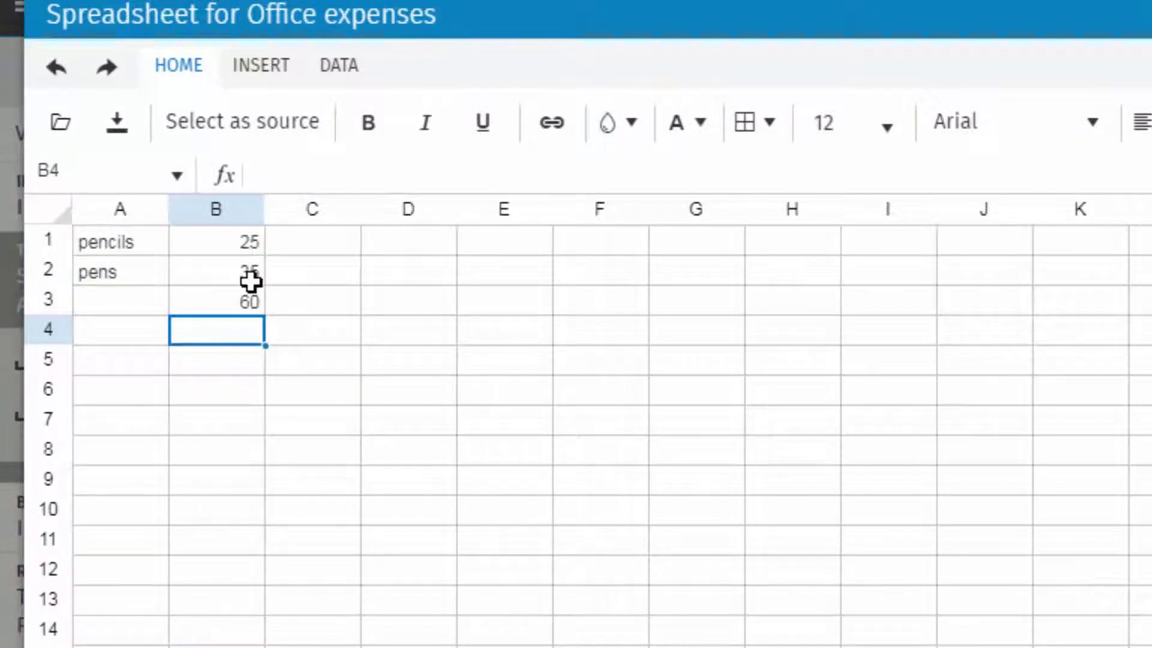
{"action": "left_click", "coordinate": [250, 301]}
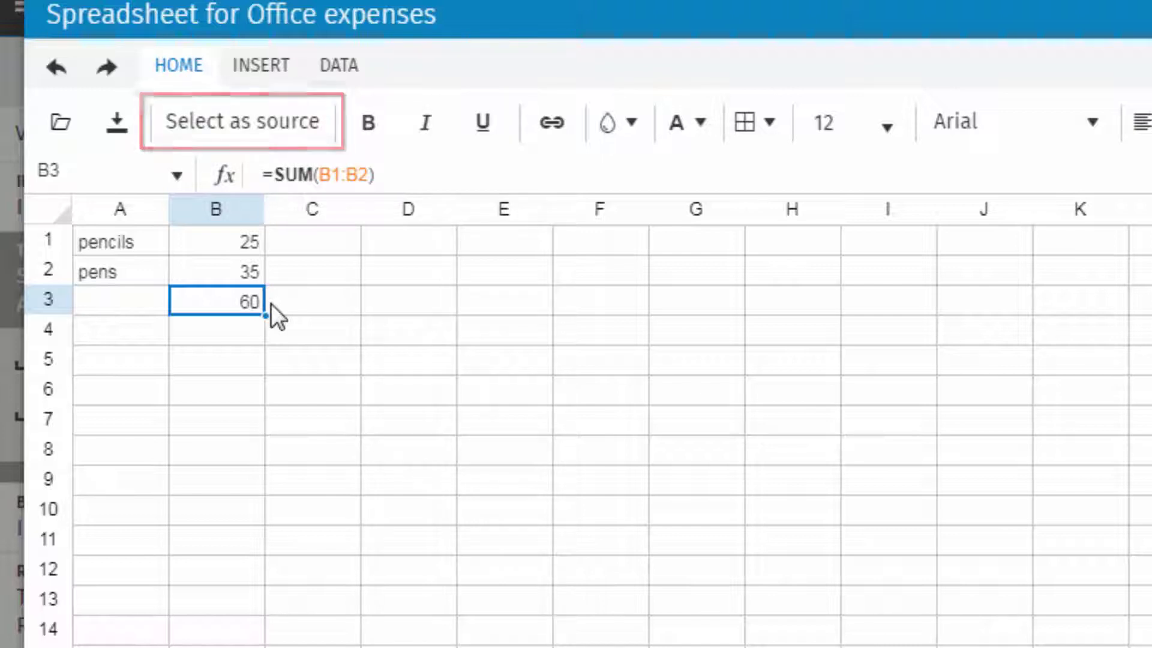
Set the B3 total of 60 as the source value for field 8810
{"action": "right_click", "coordinate": [245, 302]}
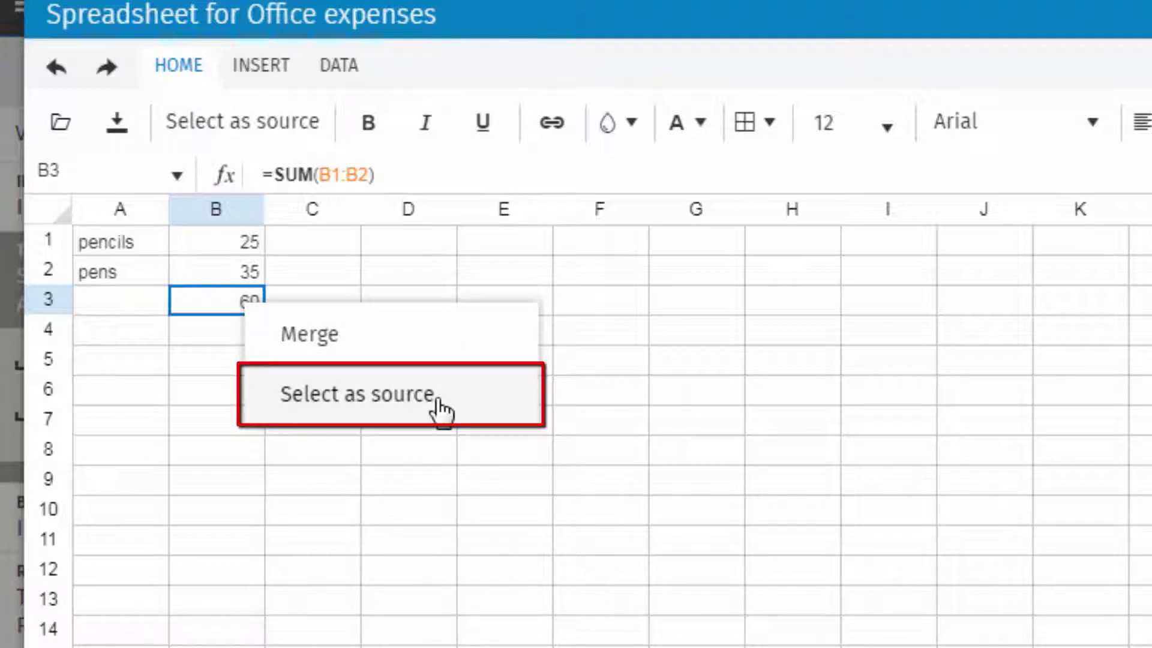
{"action": "left_click", "coordinate": [441, 408]}
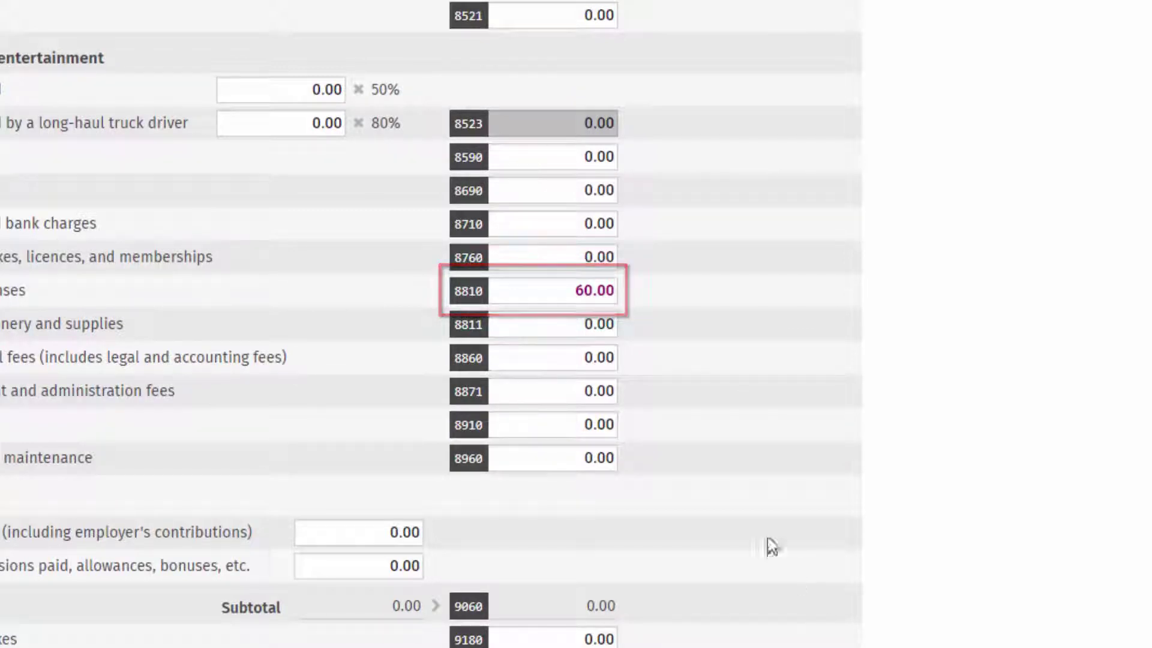
Reopen the spreadsheet attached to the 60.00 Office expenses amount for editing
{"action": "left_click", "coordinate": [604, 297]}
{"action": "right_click", "coordinate": [606, 298]}
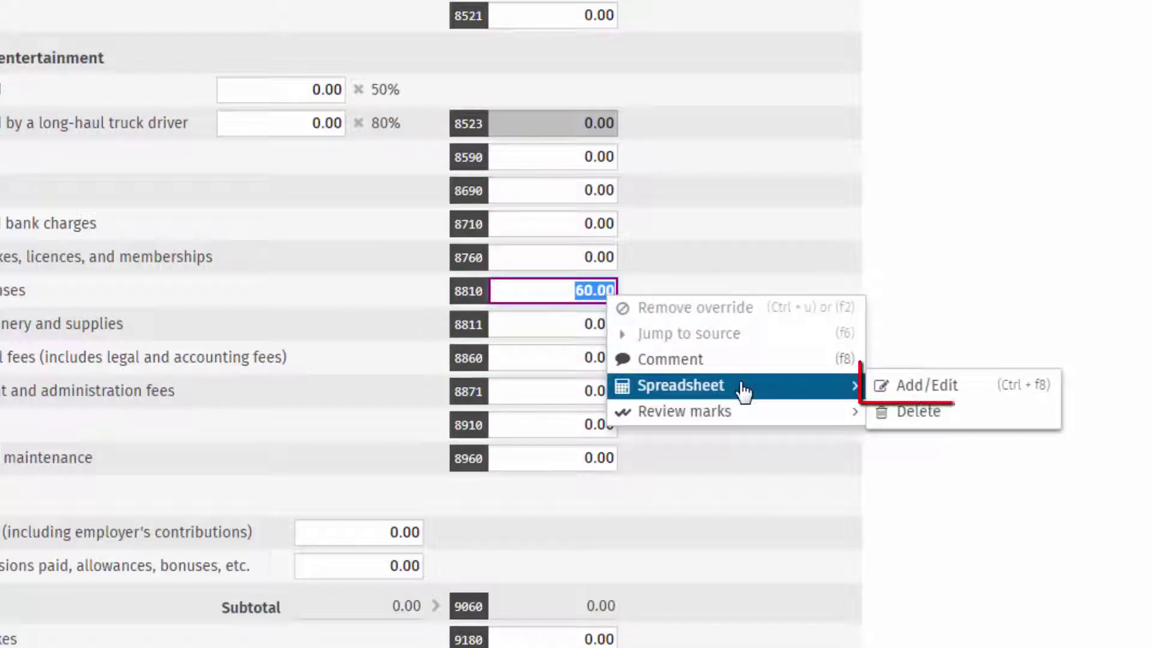
{"action": "left_click", "coordinate": [897, 393]}
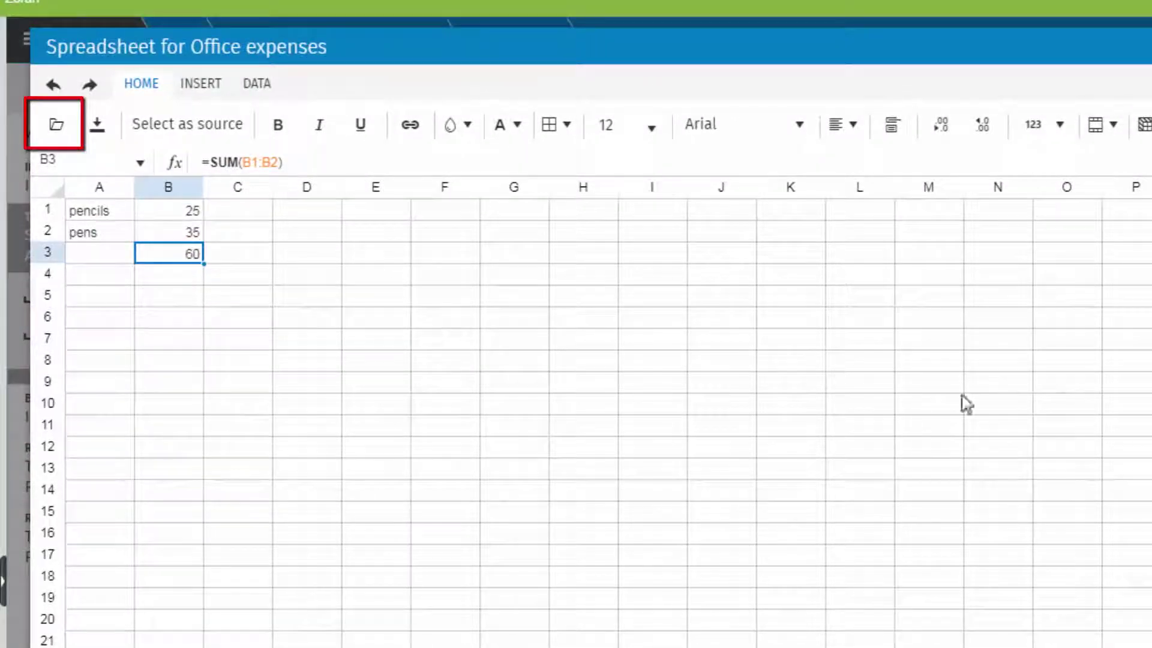
Load Spreadsheet -example.xlsx, totalling 2809.8, and export back to the T2125 form
{"action": "left_click", "coordinate": [54, 122]}
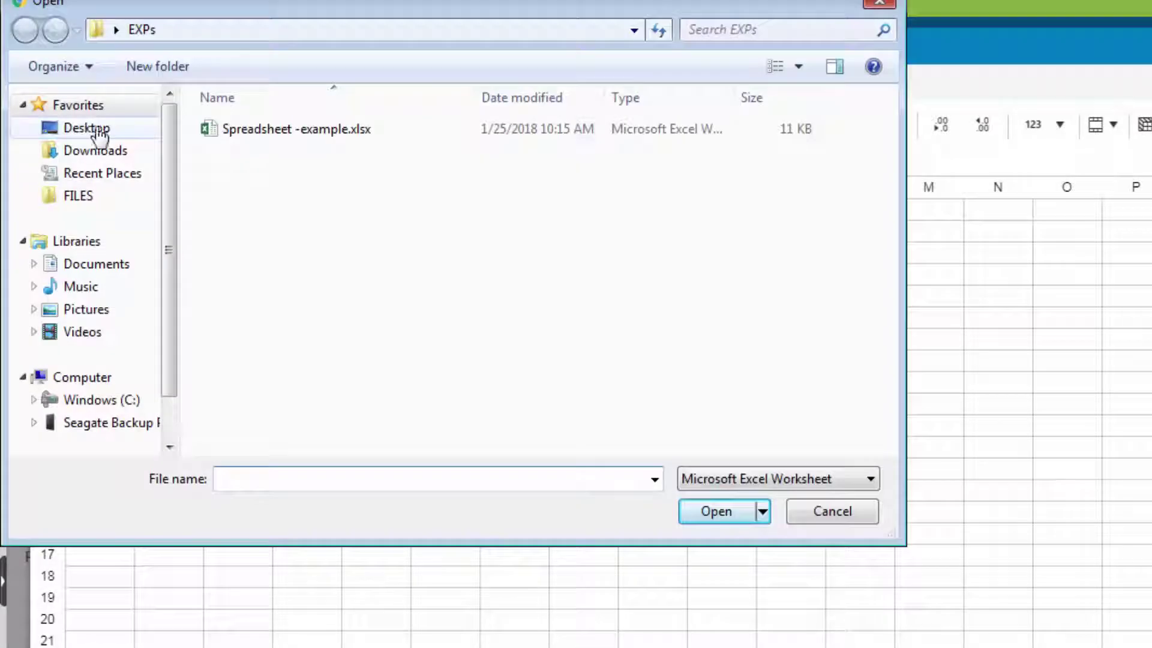
{"action": "double_click", "coordinate": [233, 130]}
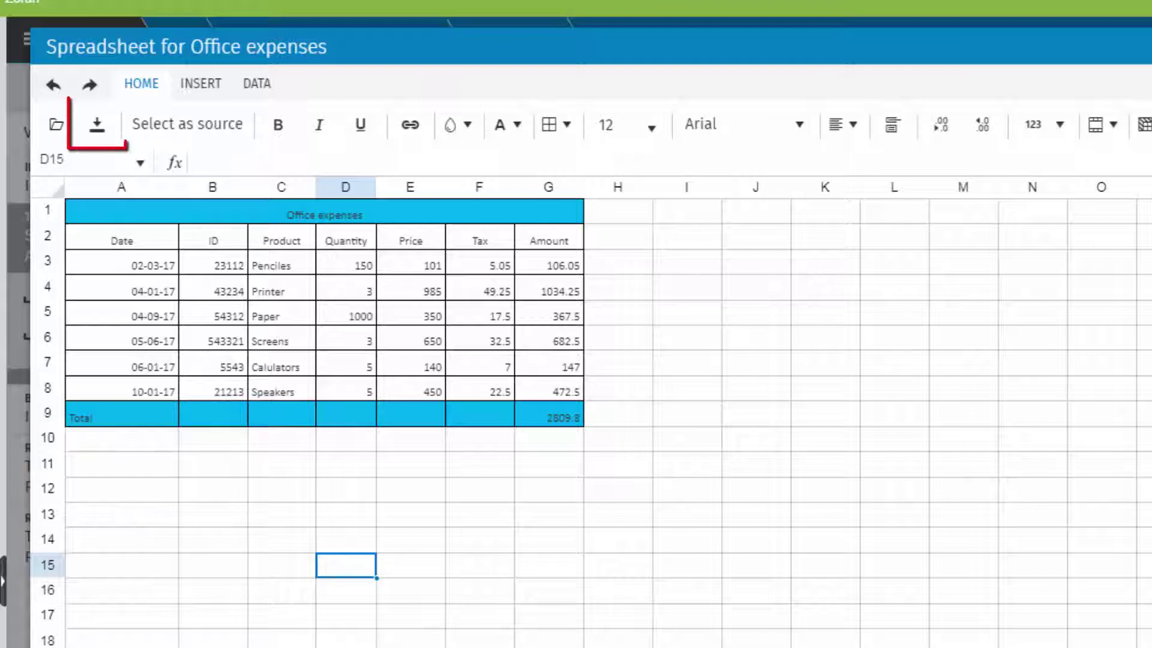
{"action": "left_click", "coordinate": [98, 131]}
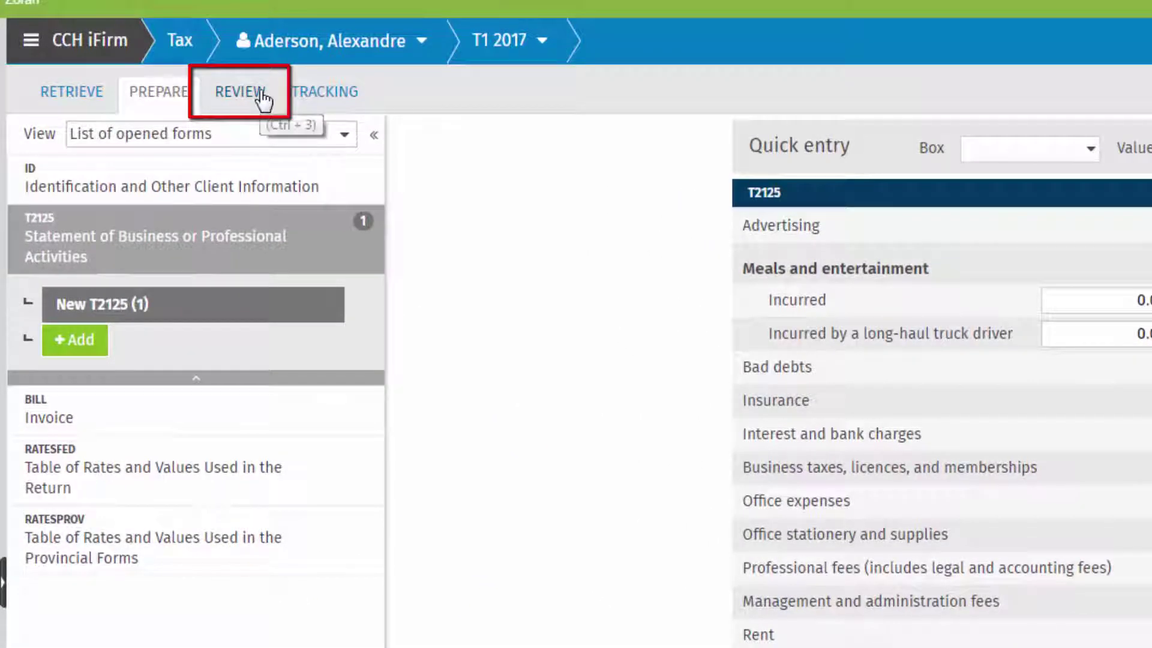
On the Review tab, filter Cells with data to spreadsheet-linked entries
{"action": "left_click", "coordinate": [260, 95]}
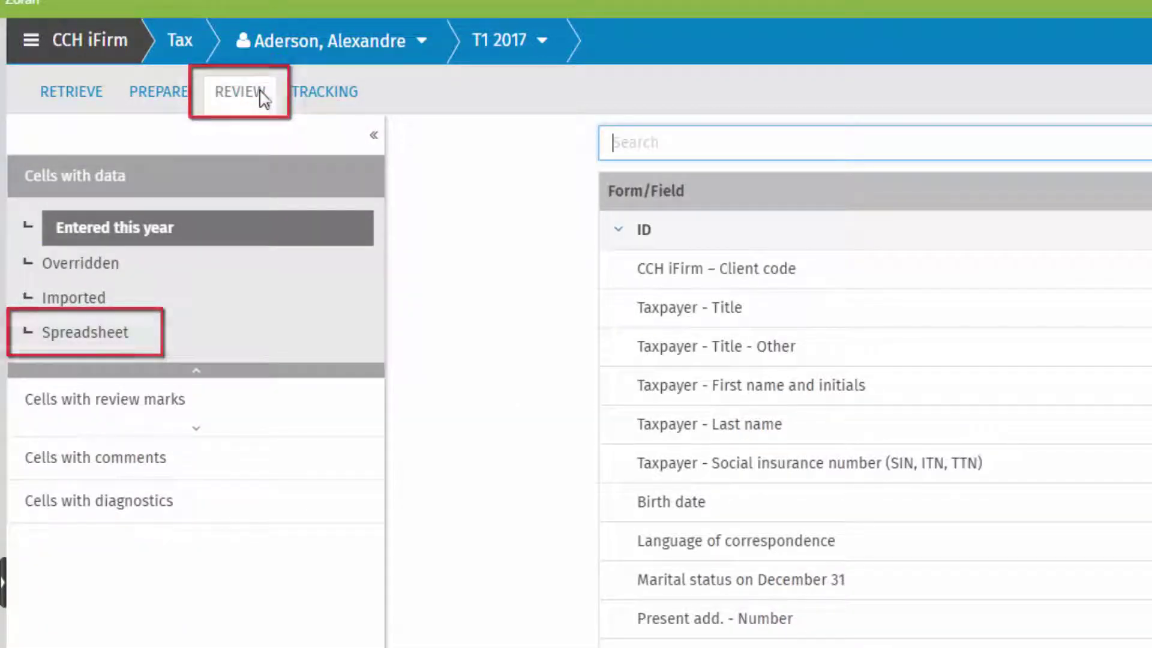
{"action": "left_click", "coordinate": [145, 263]}
{"action": "left_click", "coordinate": [107, 339]}
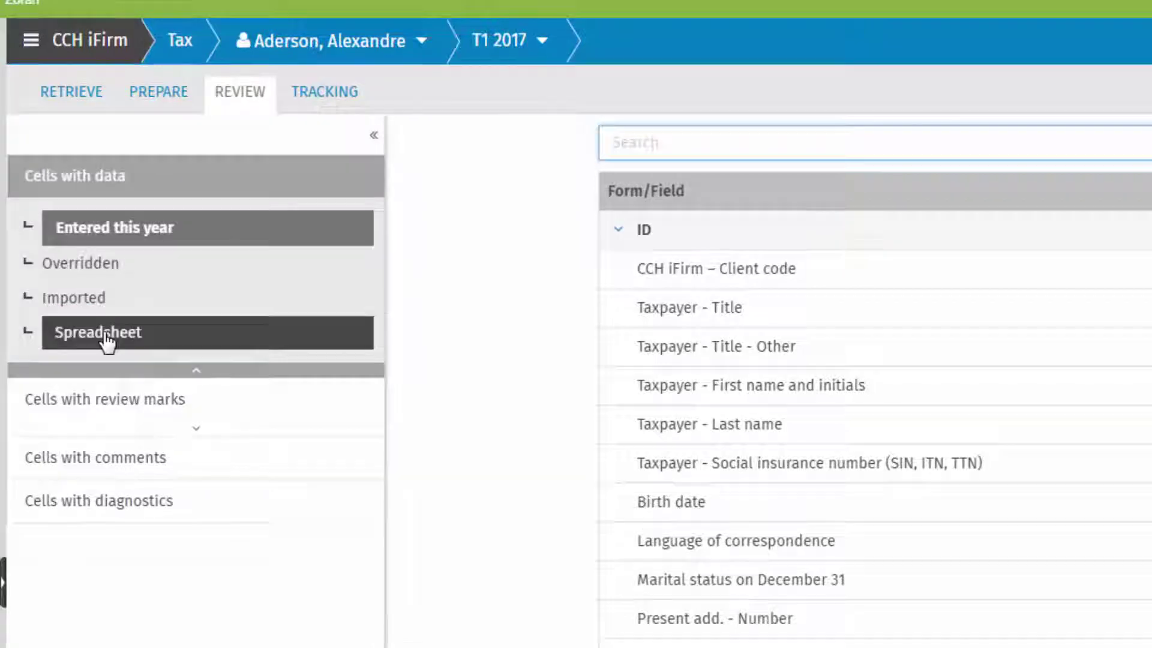